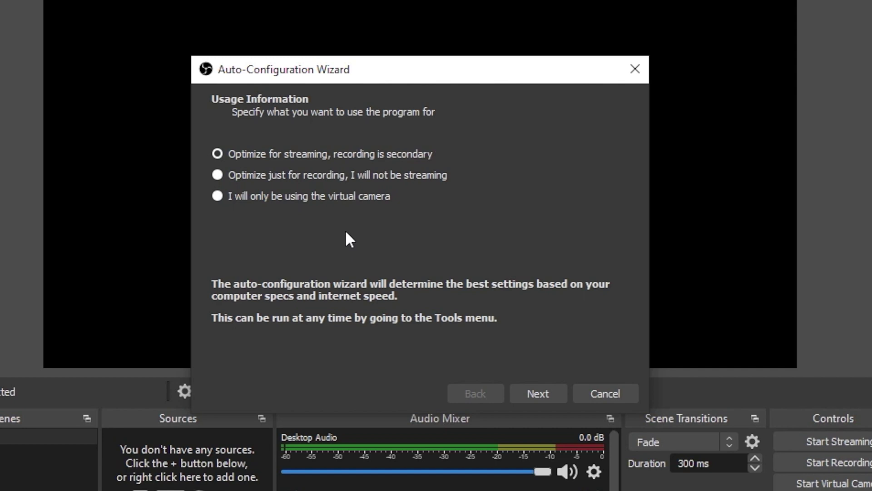
- Close the Auto-Configuration Wizard from its title bar, leaving settings unchanged
left_click(635, 69)
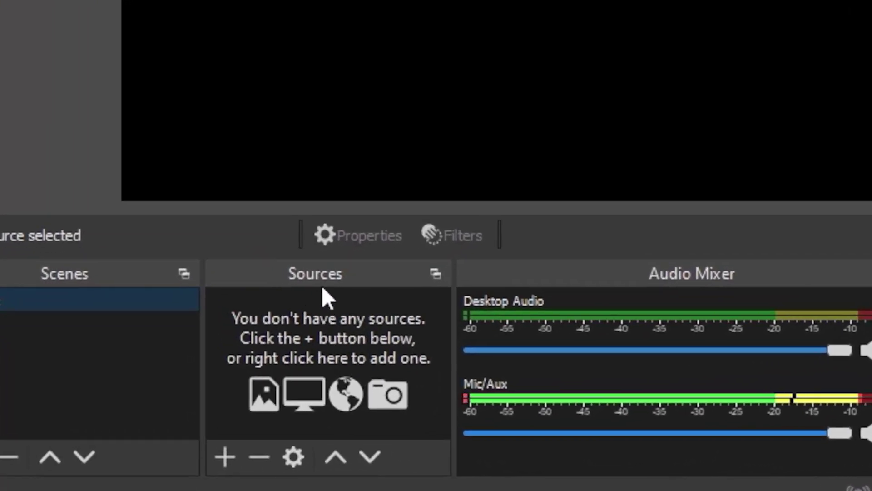
- Add an 'iPhone Webcam' browser source with the VDO.Ninja view URL, refreshing when the scene activates
left_click(219, 452)
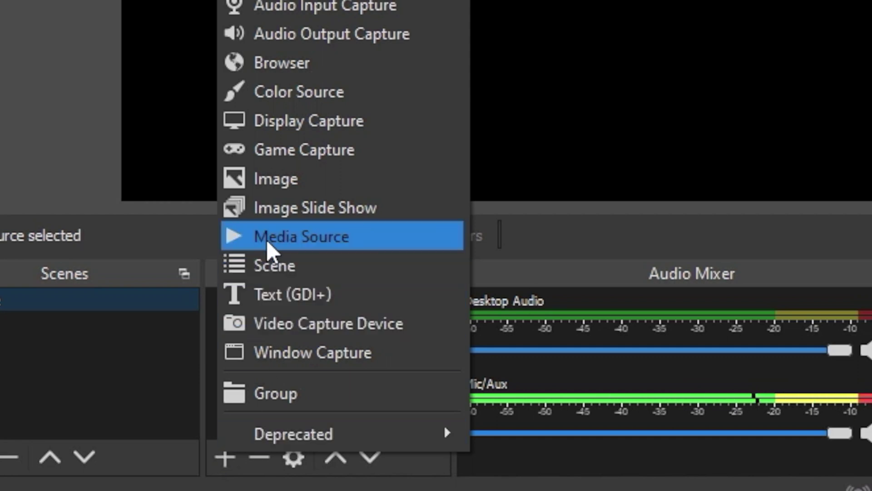
left_click(350, 68)
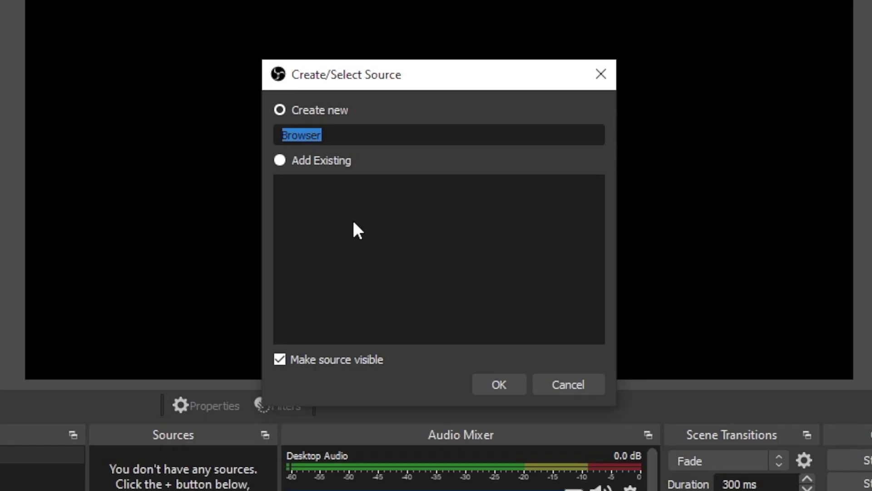
type("iPhone W")
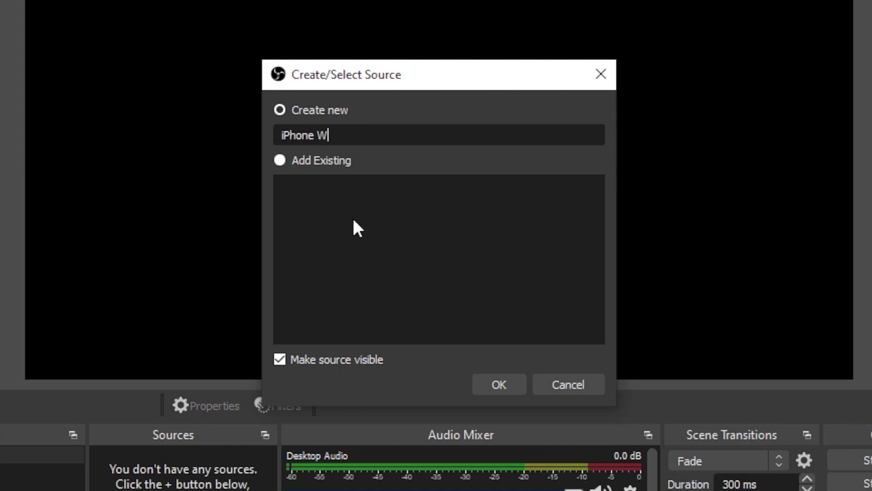
type("ebcam")
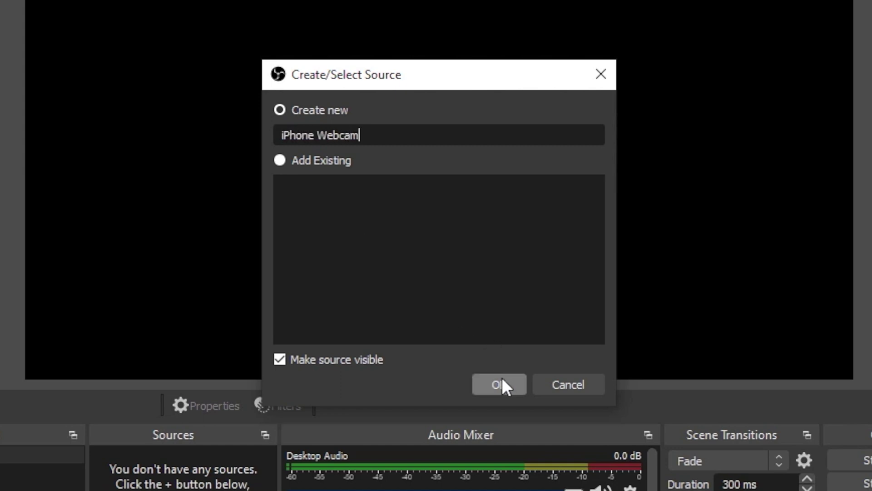
left_click(499, 384)
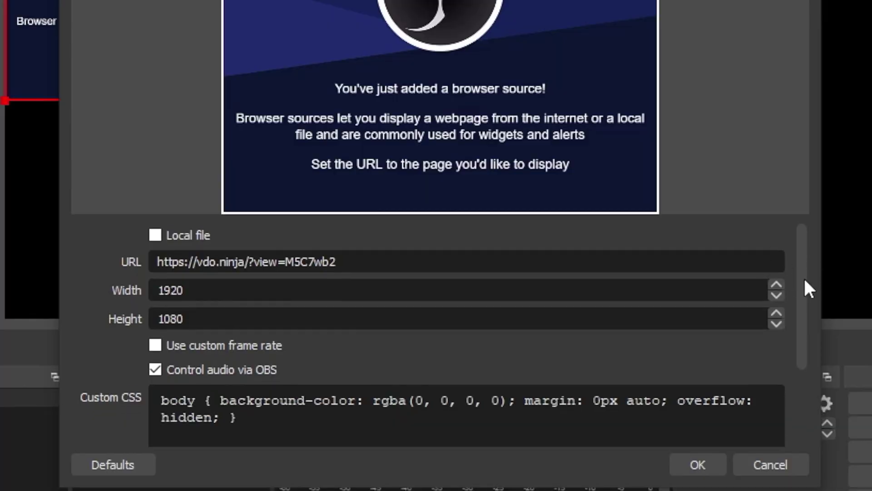
scroll(803, 276, "down", 5)
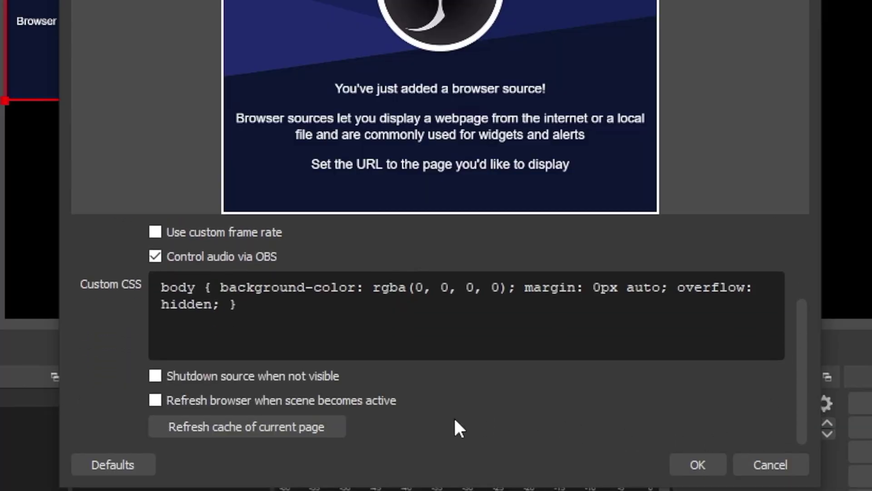
left_click(204, 400)
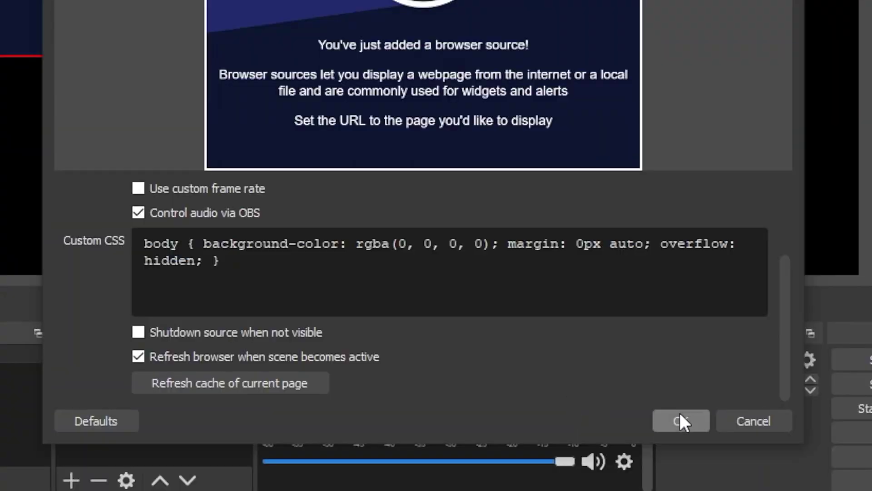
left_click(682, 415)
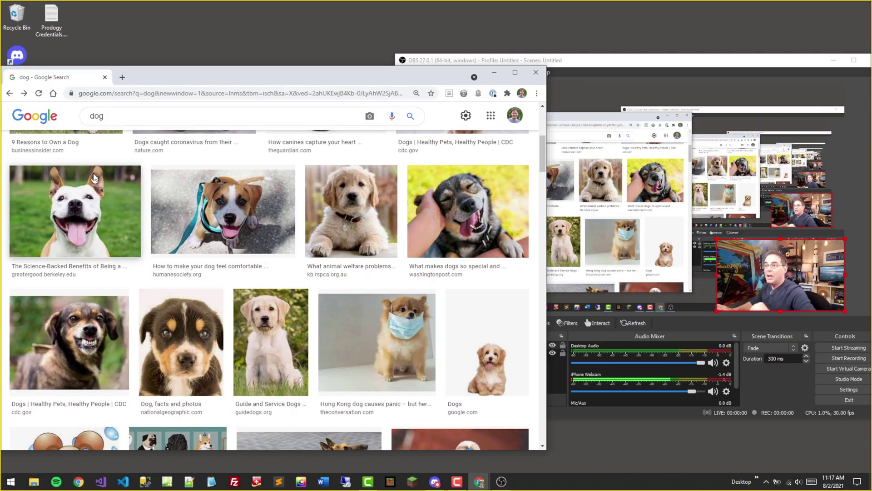
scroll(95, 178, "down", 10)
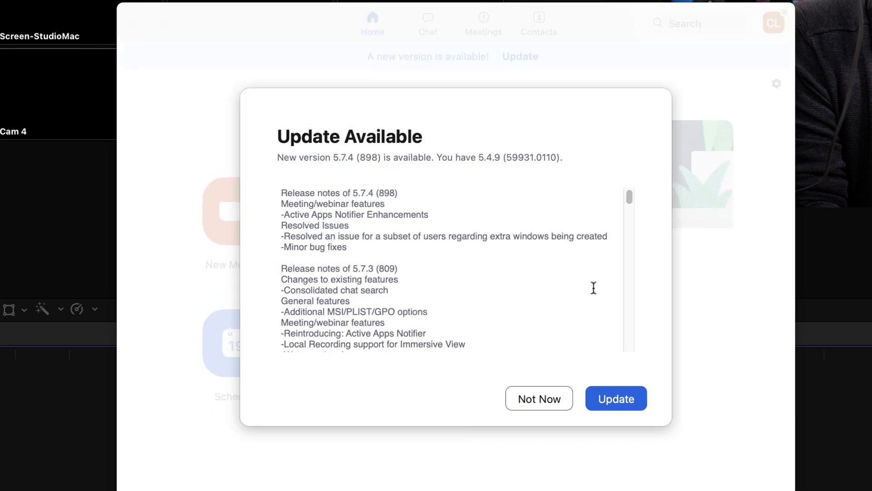
- Install the available Zoom update from the Update Available dialog
left_click(617, 398)
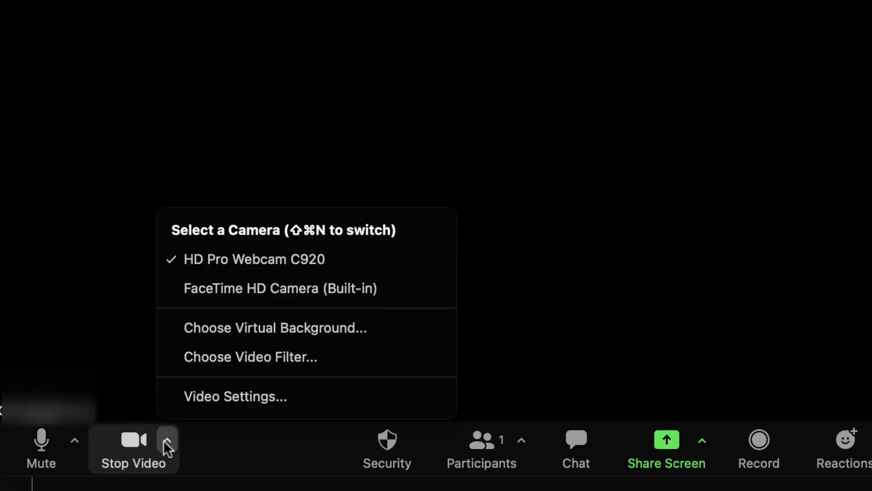
- Select OBS Virtual Camera as the camera in Zoom's Video Settings
left_click(197, 405)
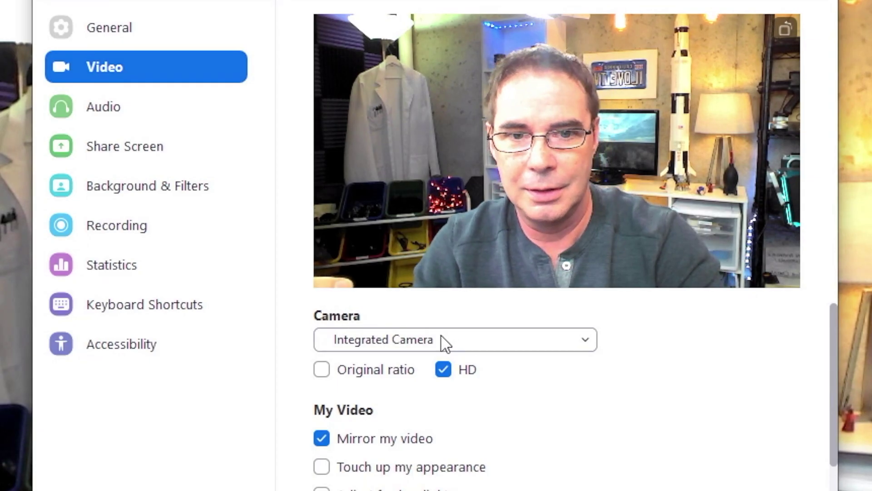
left_click(445, 343)
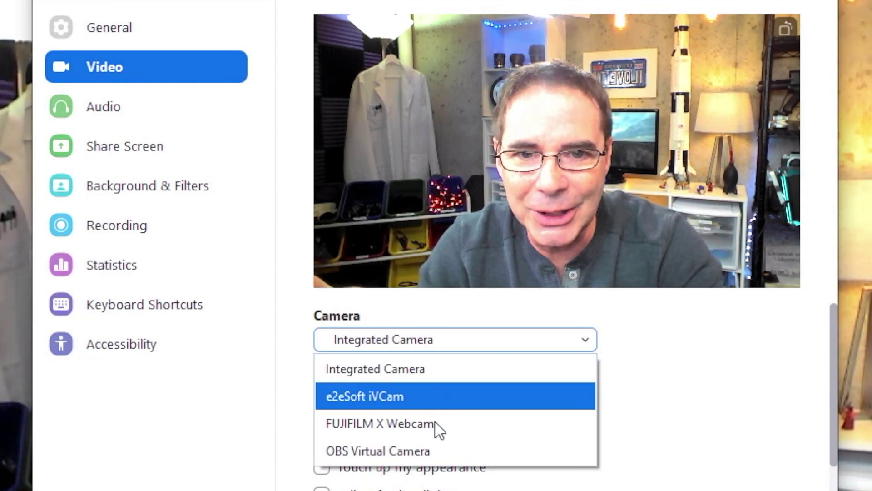
left_click(439, 445)
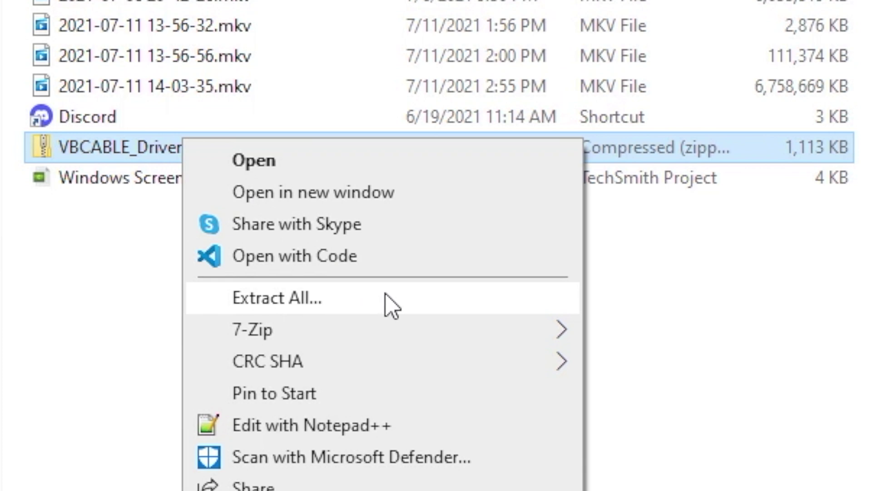
- Extract VBCABLE_Driver_Pack43.zip and install the VB-CABLE driver, approving the device software
left_click(391, 304)
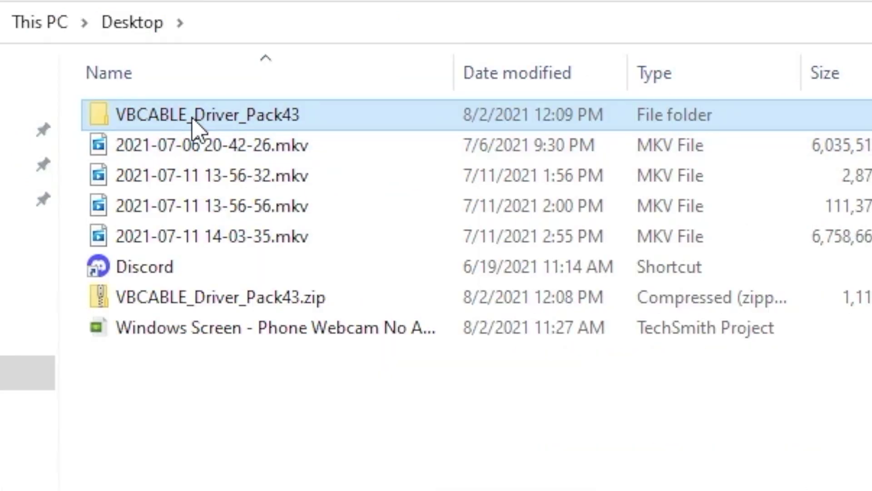
double_click(194, 123)
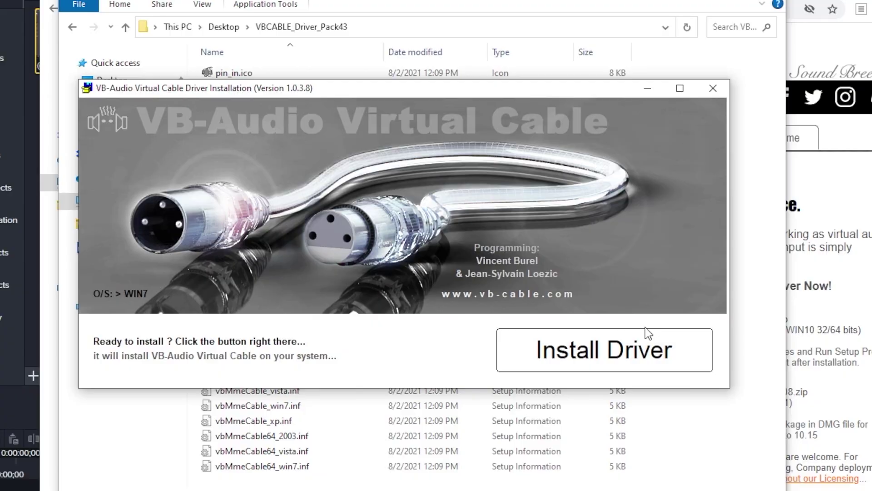
left_click(578, 359)
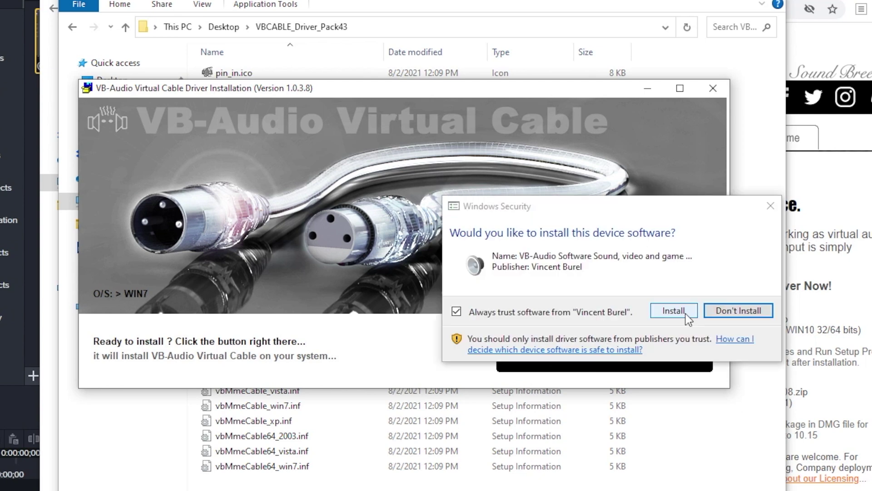
left_click(686, 314)
left_click(708, 362)
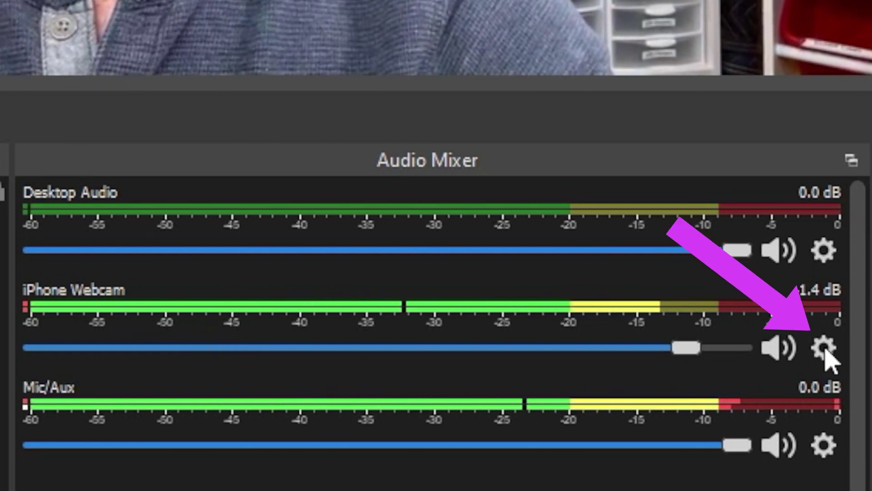
- Set iPhone Webcam's Audio Monitoring to Monitor and Output in Advanced Audio Properties
left_click(825, 349)
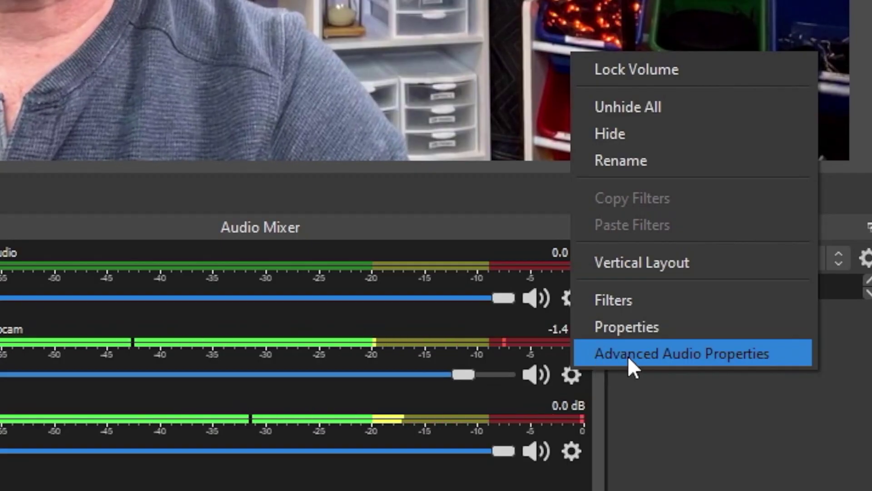
left_click(627, 355)
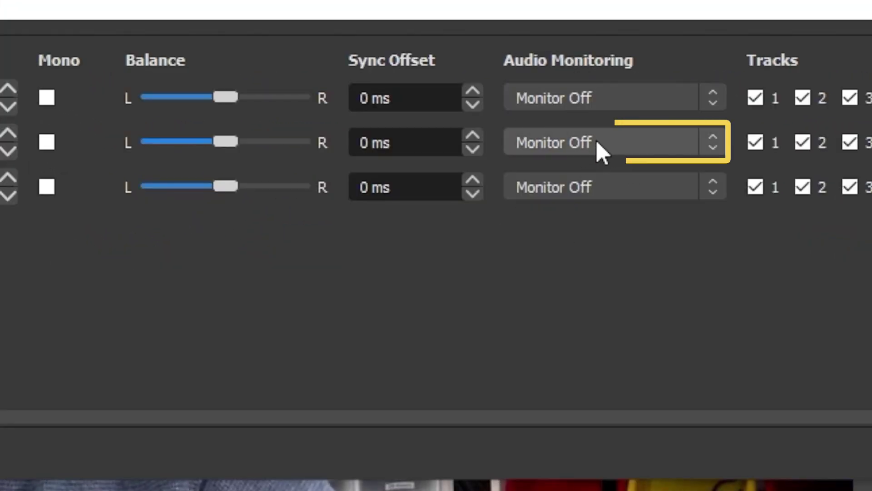
left_click(644, 146)
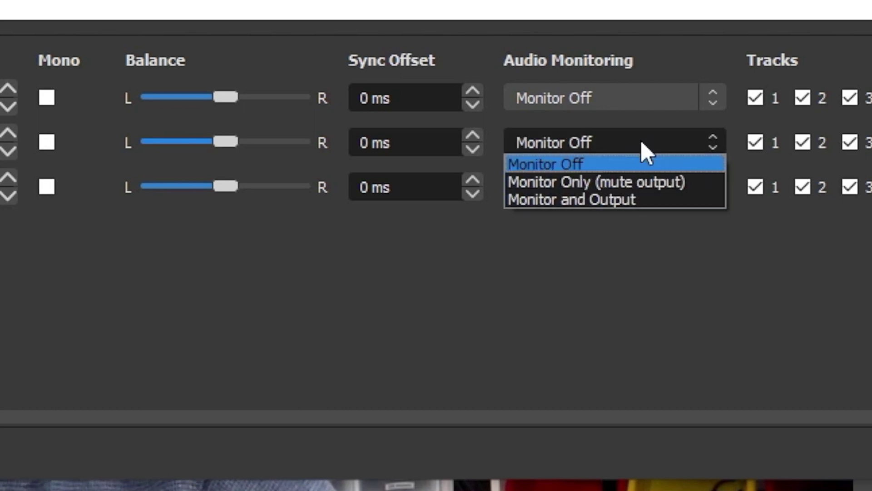
left_click(641, 200)
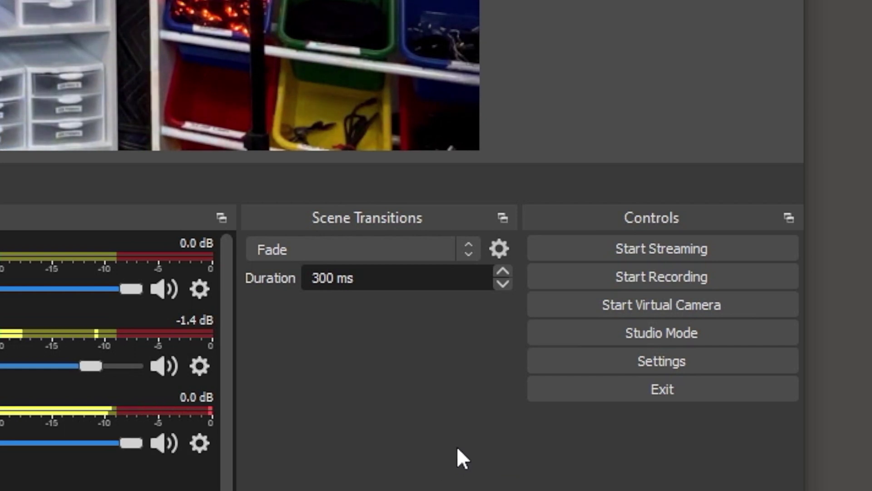
- Start the OBS virtual camera and set Zoom's microphone to CABLE Output (VB-Audio Virtual Cable)
left_click(584, 302)
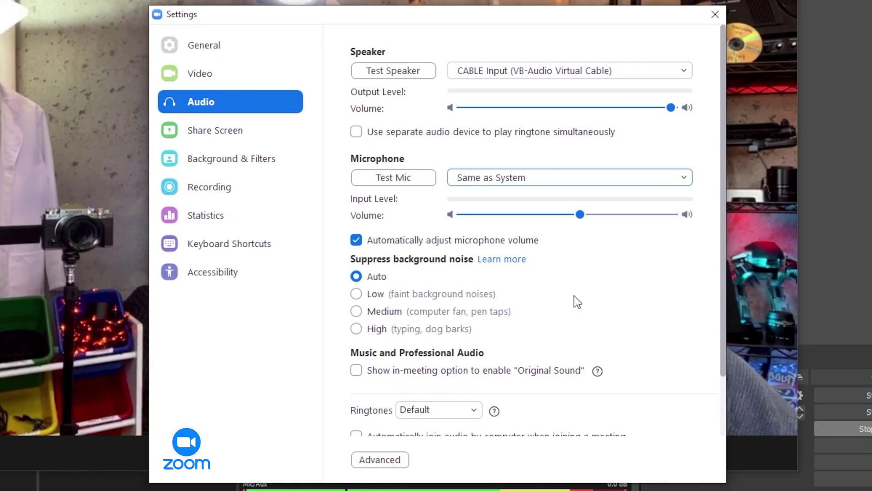
left_click(512, 178)
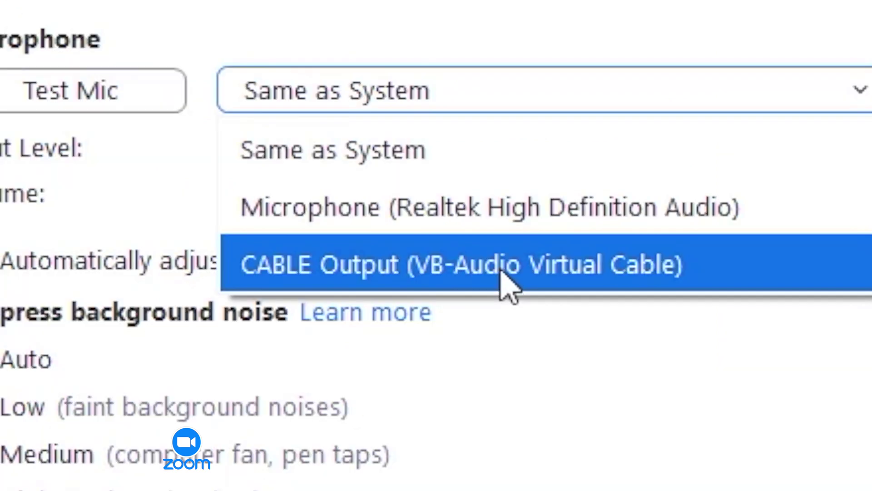
left_click(509, 283)
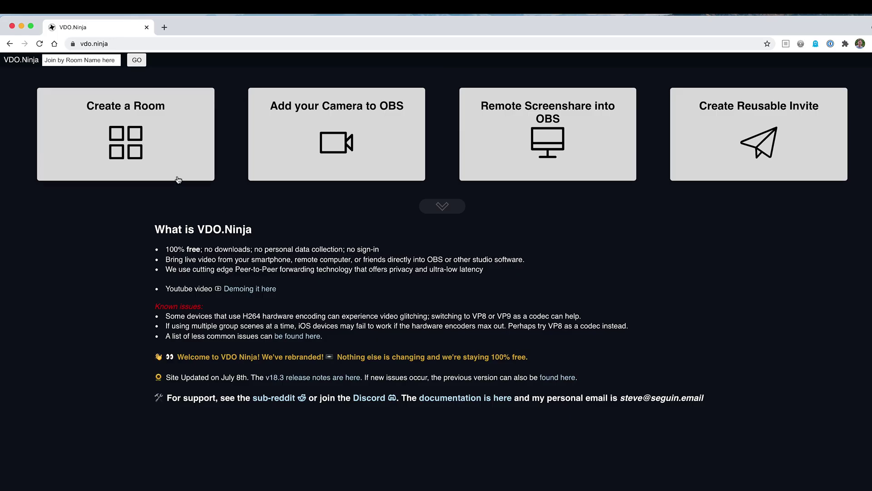
- Create a VDO.Ninja room named Chris and enter its Control Center as director
left_click(126, 144)
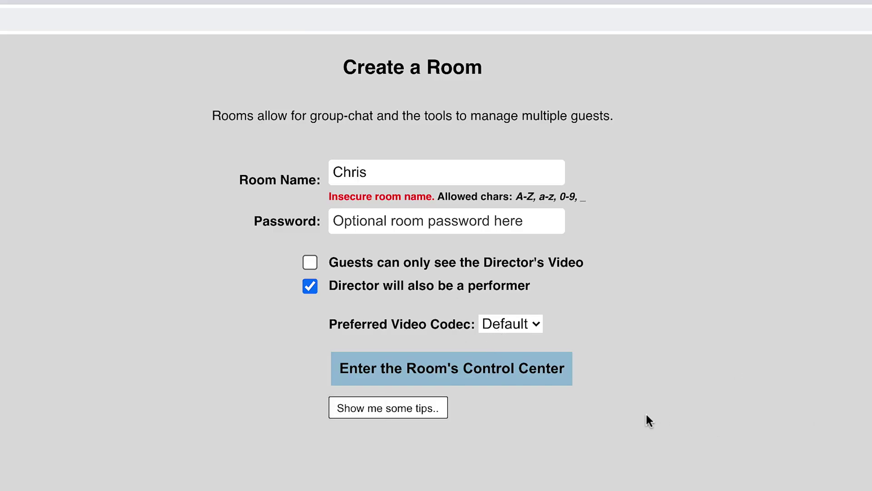
left_click(457, 368)
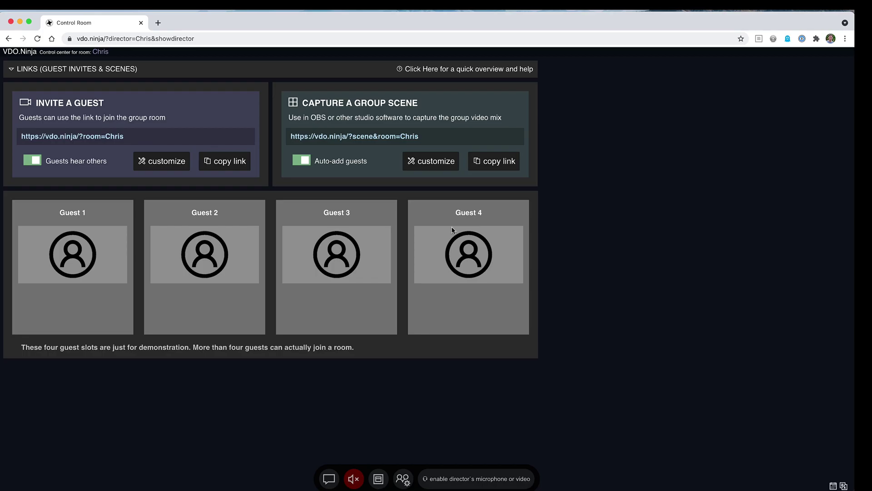